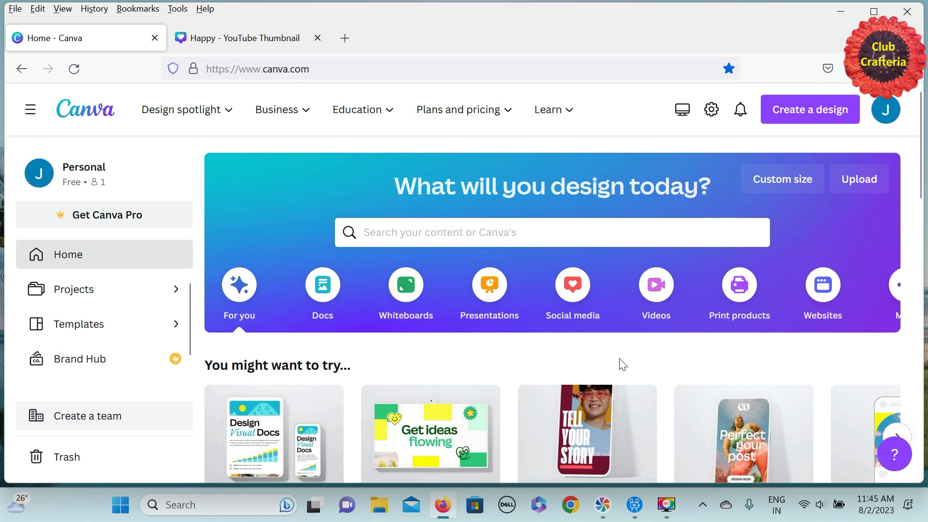
Create a new blank YouTube Thumbnail design at 1280 × 720 px.
scroll(620, 360, down, 2)
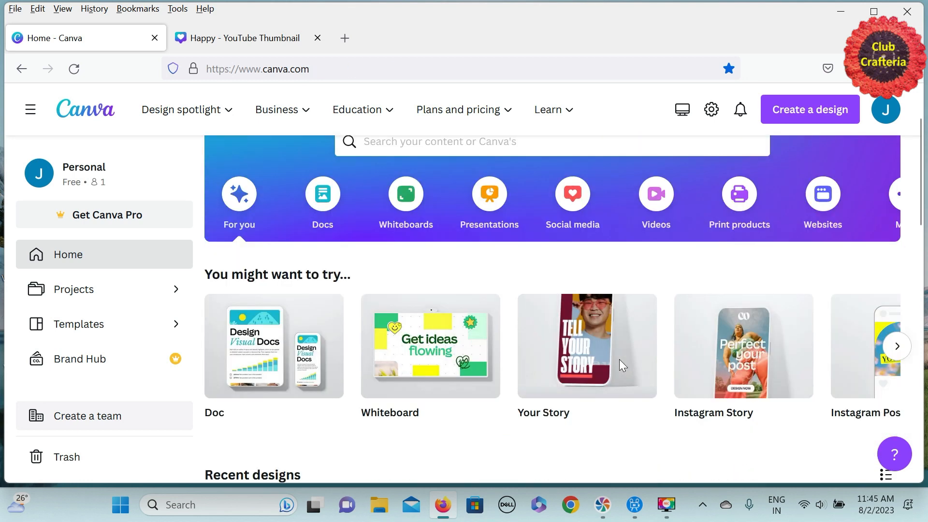
click(810, 109)
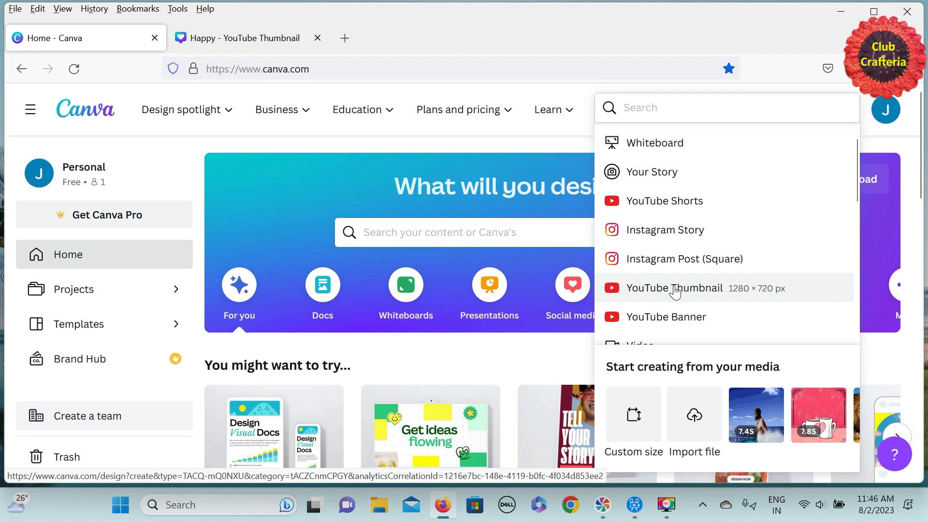
click(675, 289)
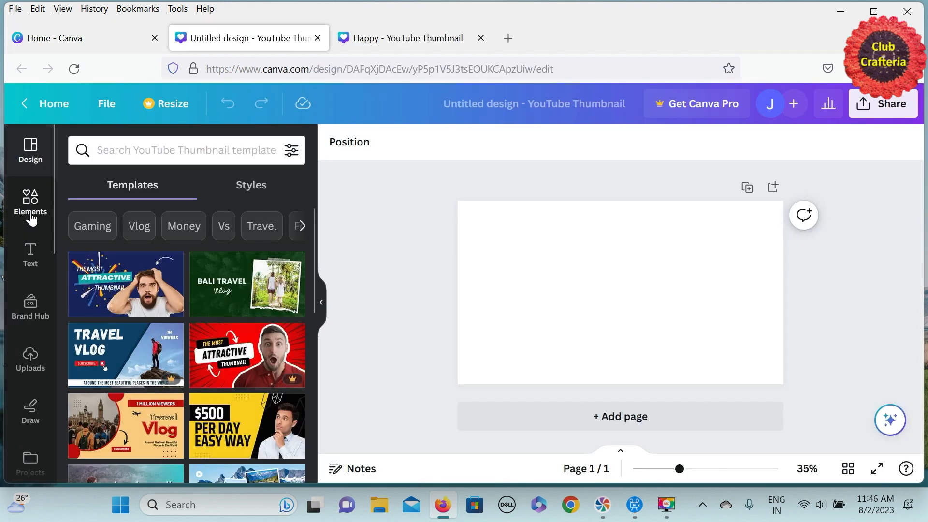
Search the graphics for "friends" and place the black three-friends silhouette at the upper left and the four hugging friends at the lower right.
click(30, 203)
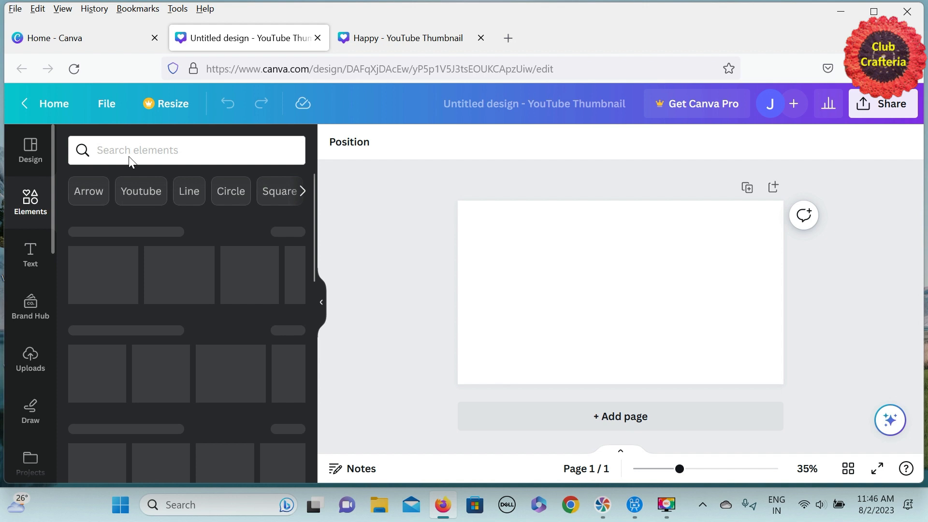
click(171, 151)
text(friends)
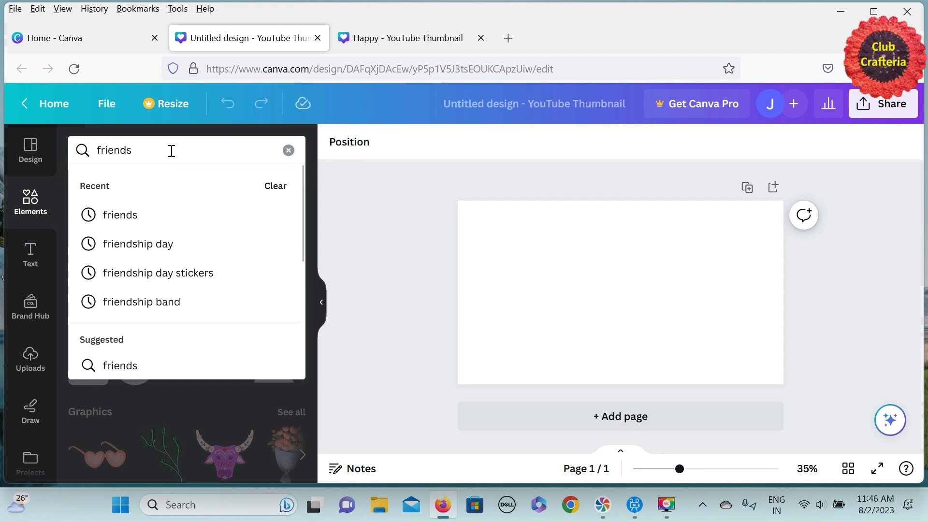
key(Return)
click(138, 192)
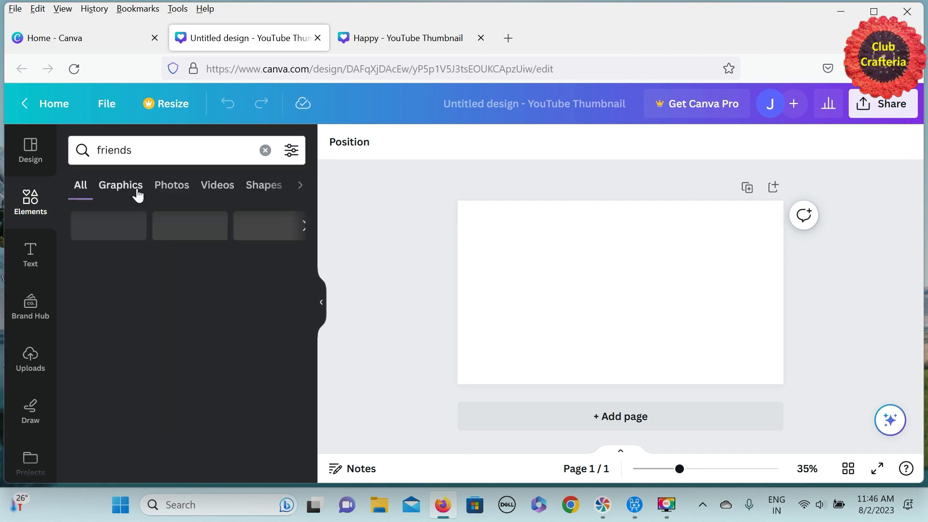
drag(117, 305, 524, 261)
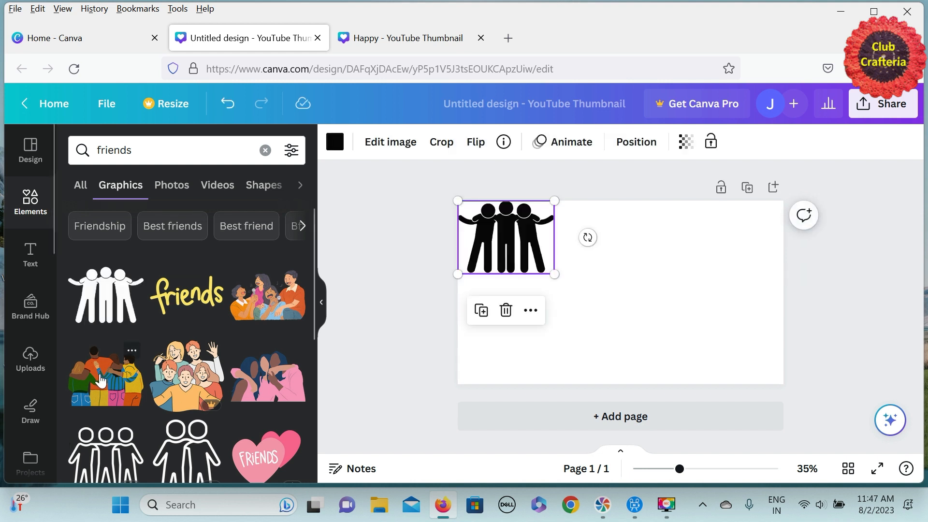
drag(111, 368, 662, 294)
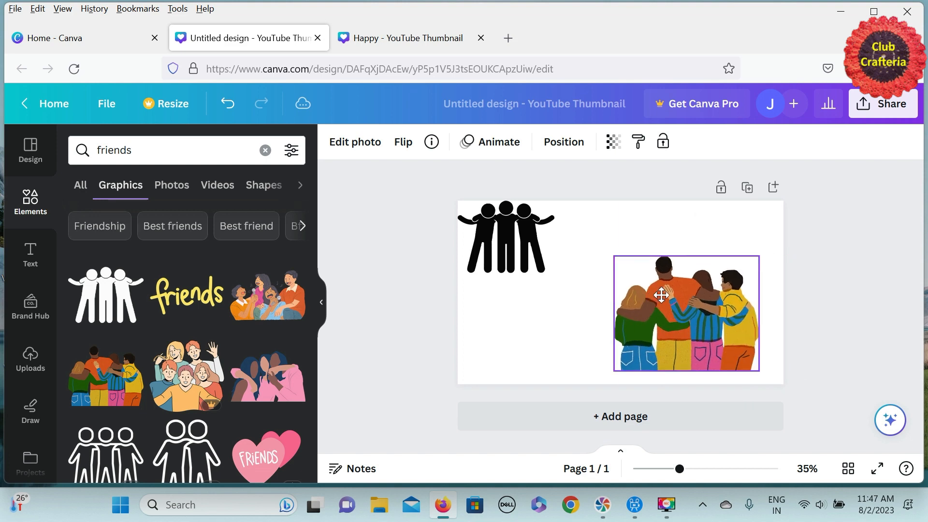
Search the graphics for "smiley" and place a rainbow smiley column in the page's lower-left corner and another in its upper-right corner.
text(smil)
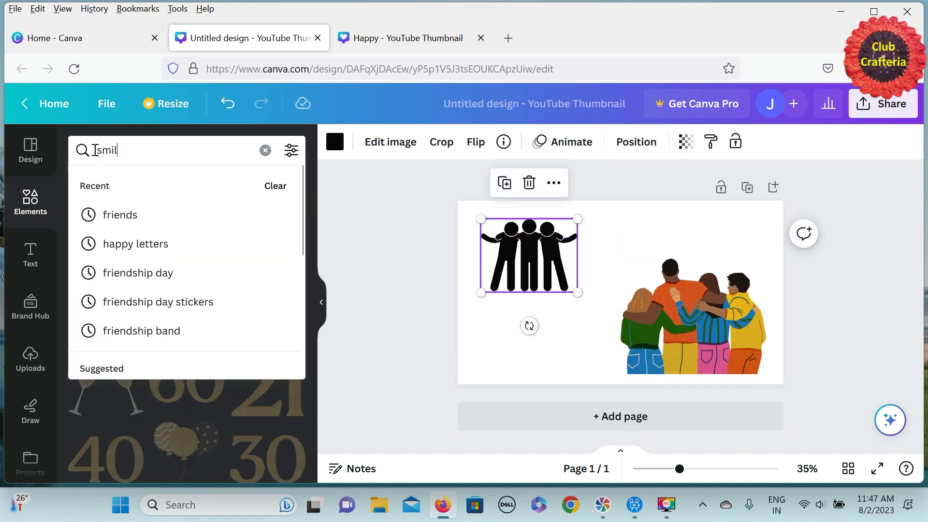
text(ey)
key(Return)
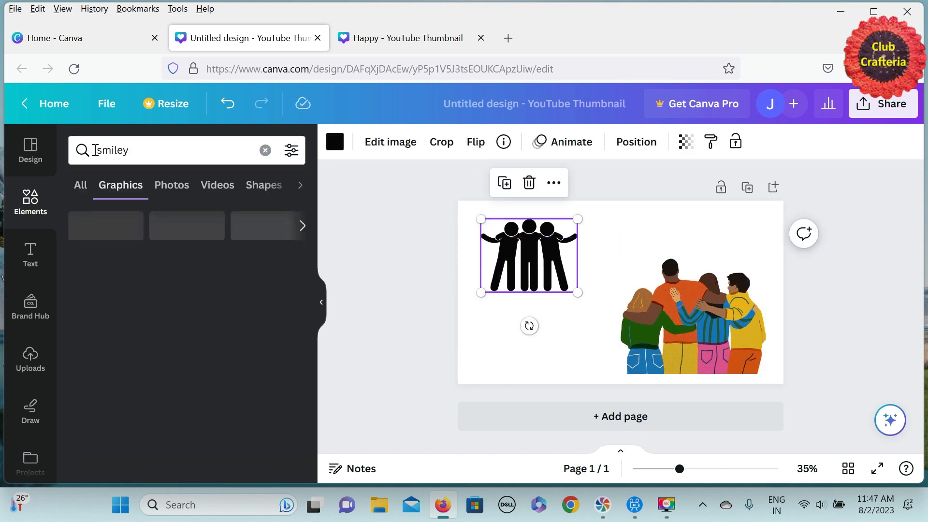
scroll(275, 368, down, 10)
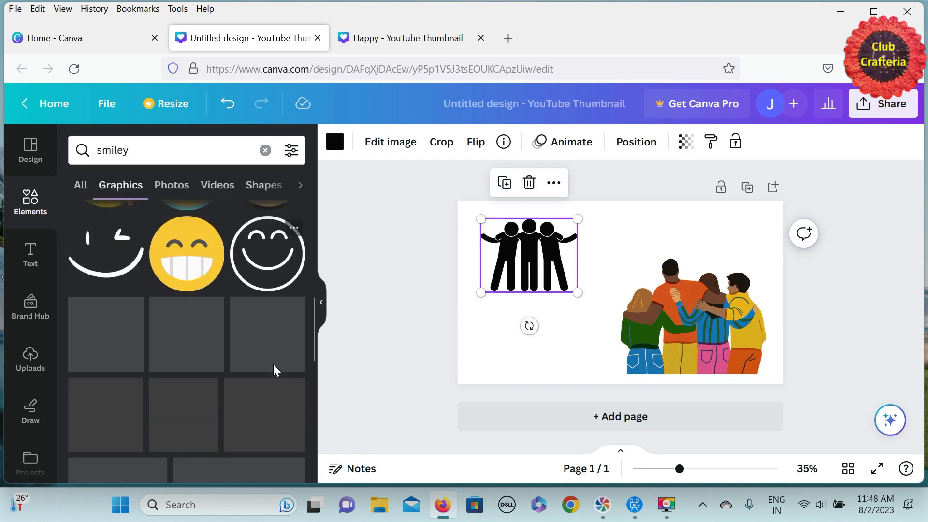
drag(187, 408, 506, 348)
drag(490, 416, 480, 376)
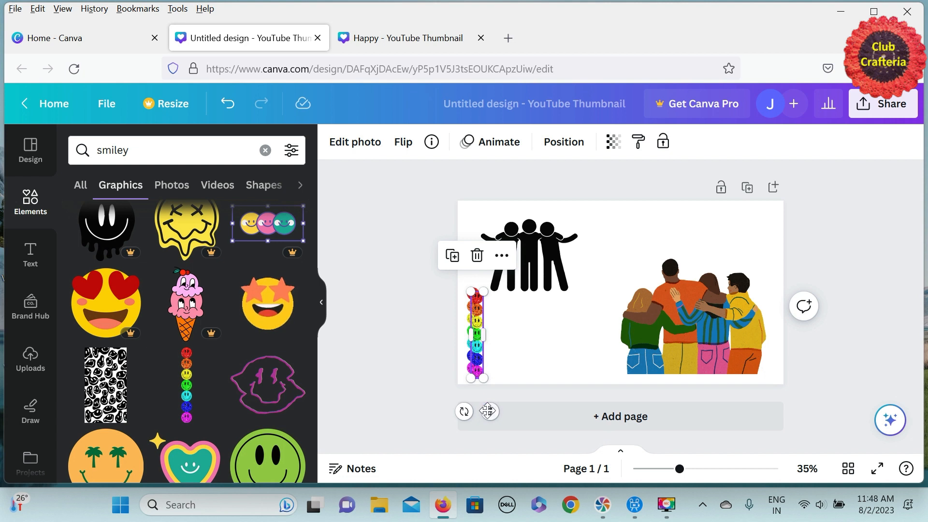
drag(489, 413, 778, 327)
Search the graphics for "decor animated" and place the gold sparkle burst over both the left and right halves of the page.
click(92, 150)
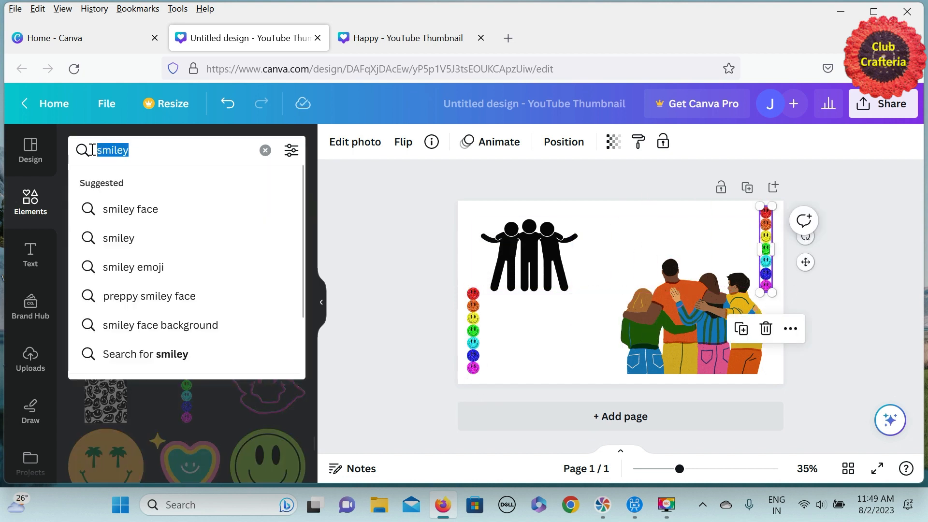
text(decor animated)
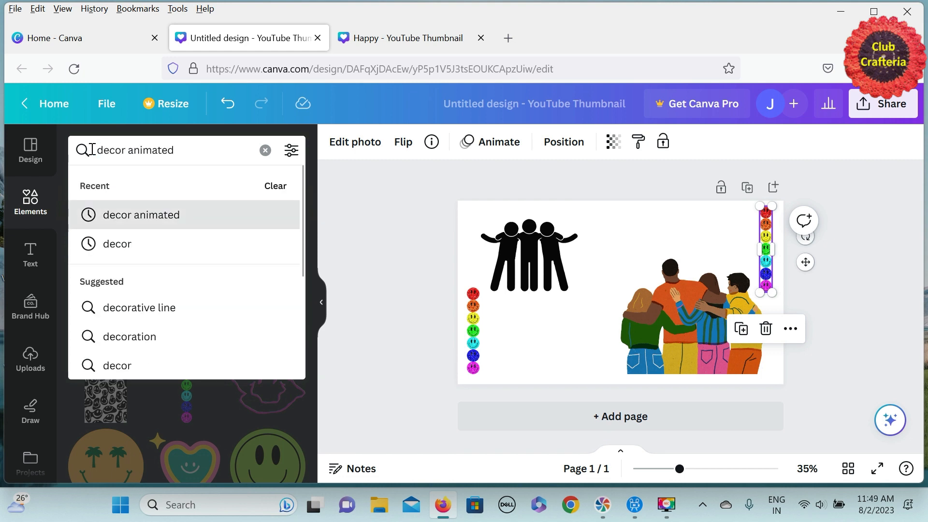
key(Return)
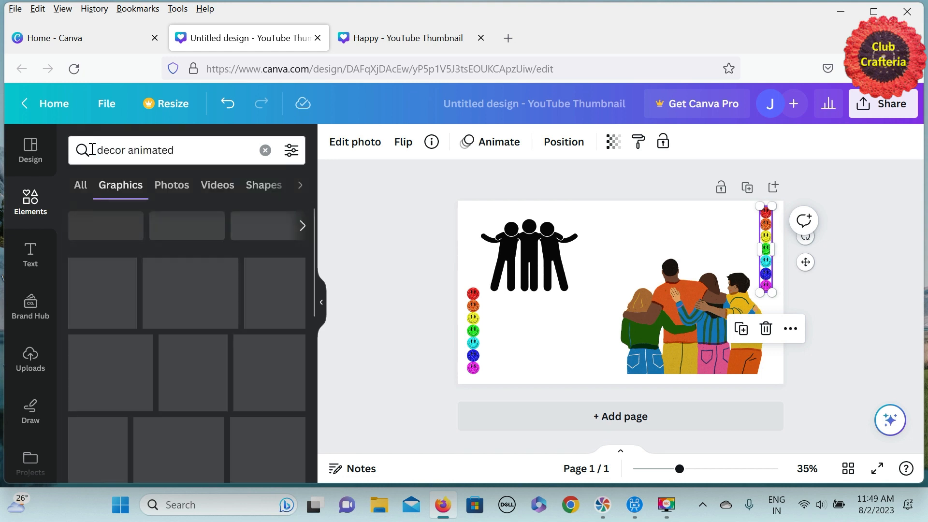
scroll(186, 382, down, 5)
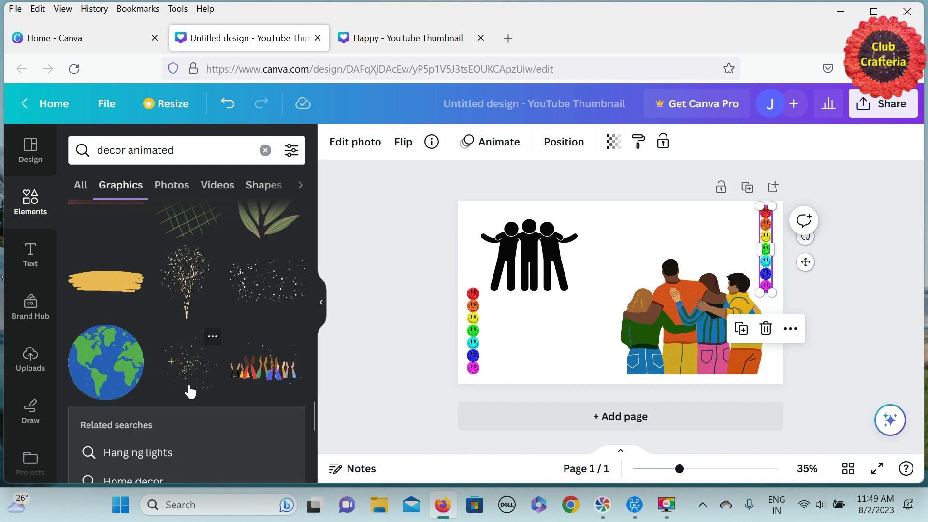
mouse_move(510, 288)
mouse_down()
mouse_move(515, 314)
mouse_move(518, 292)
mouse_up()
drag(600, 347, 625, 392)
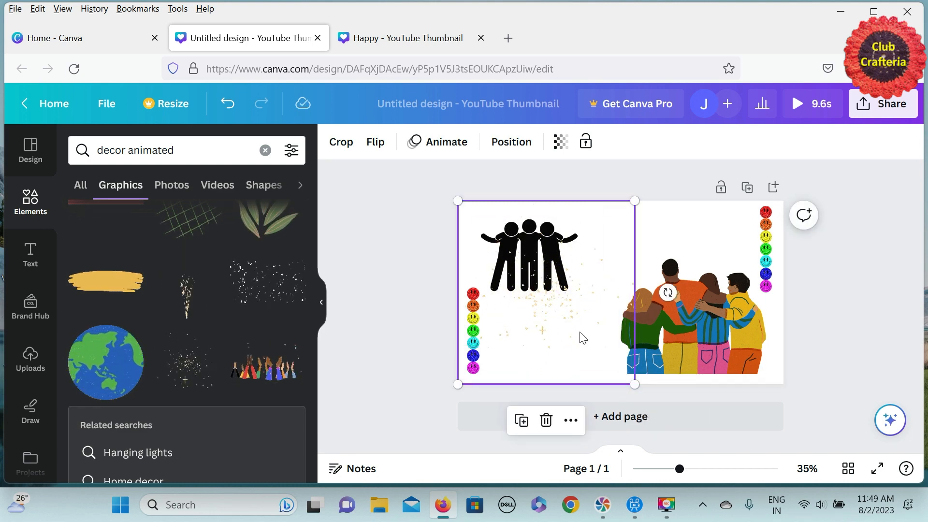
drag(583, 337, 741, 332)
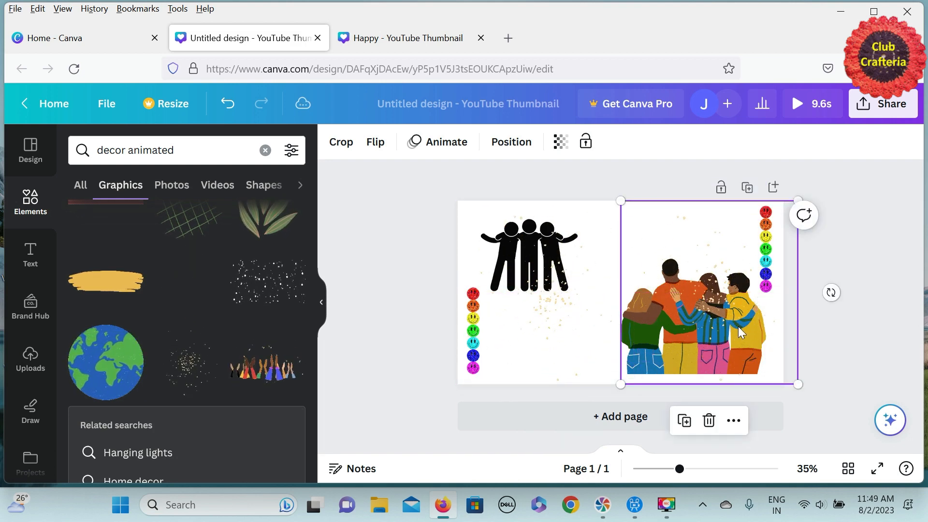
Open the TypeCraft app and set its text to "Happy".
click(387, 302)
scroll(42, 361, down, 3)
click(41, 361)
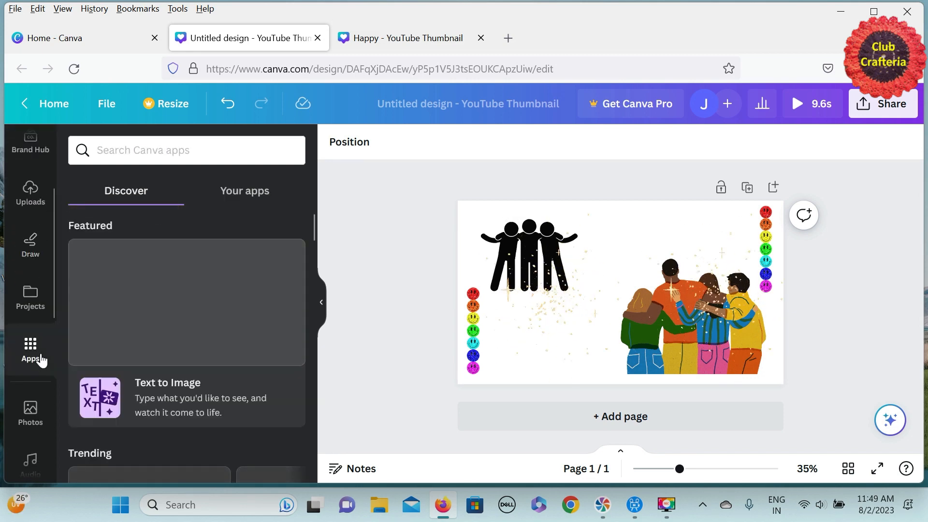
scroll(183, 330, down, 3)
scroll(184, 329, down, 10)
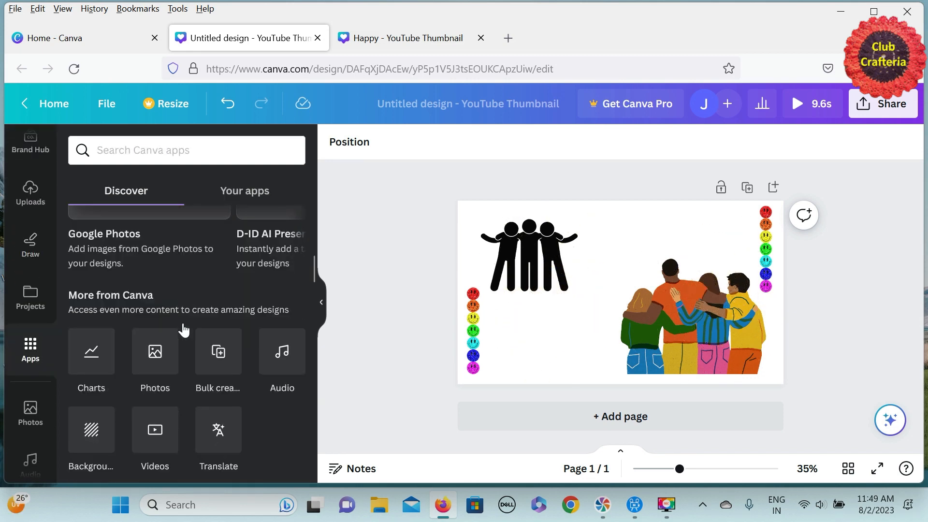
click(151, 386)
drag(135, 198, 79, 202)
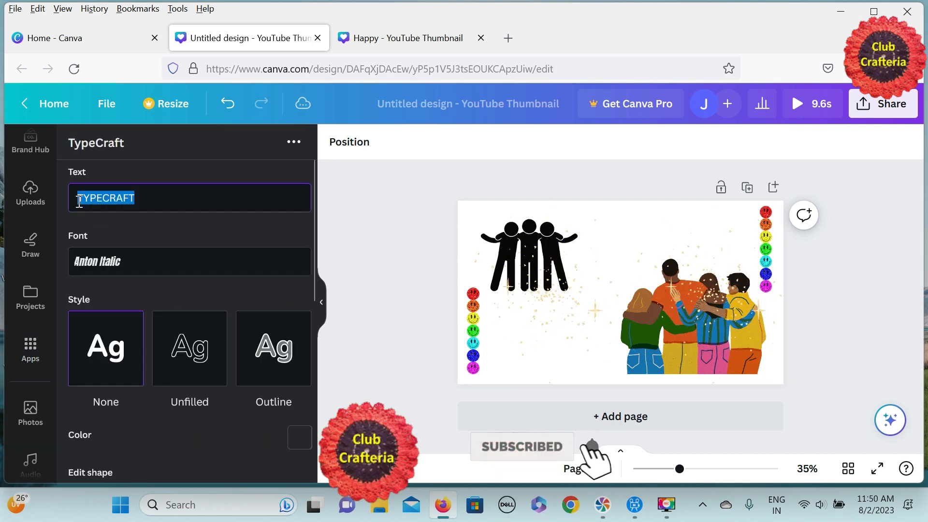
text(Happy)
Set the Happy lettering's font to BauhausPro Bold and its style to Outline.
scroll(242, 401, down, 5)
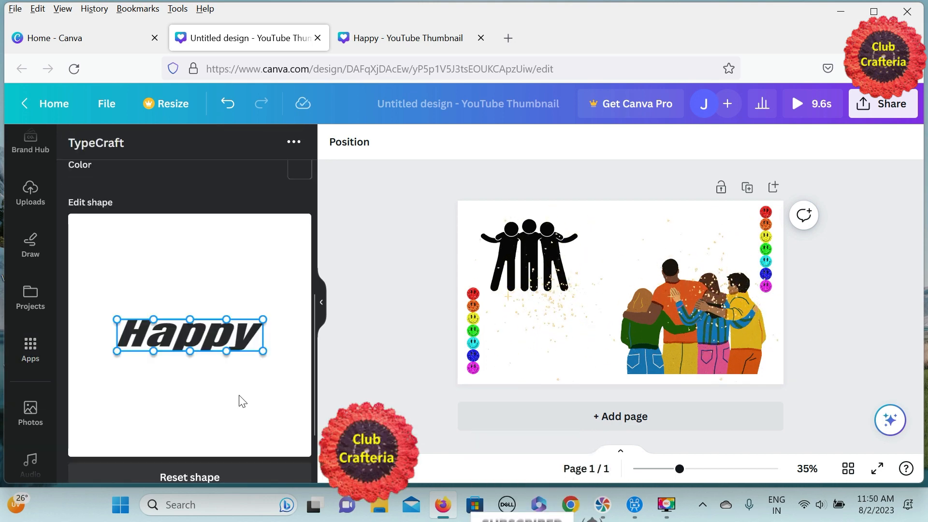
scroll(239, 400, up, 5)
click(133, 267)
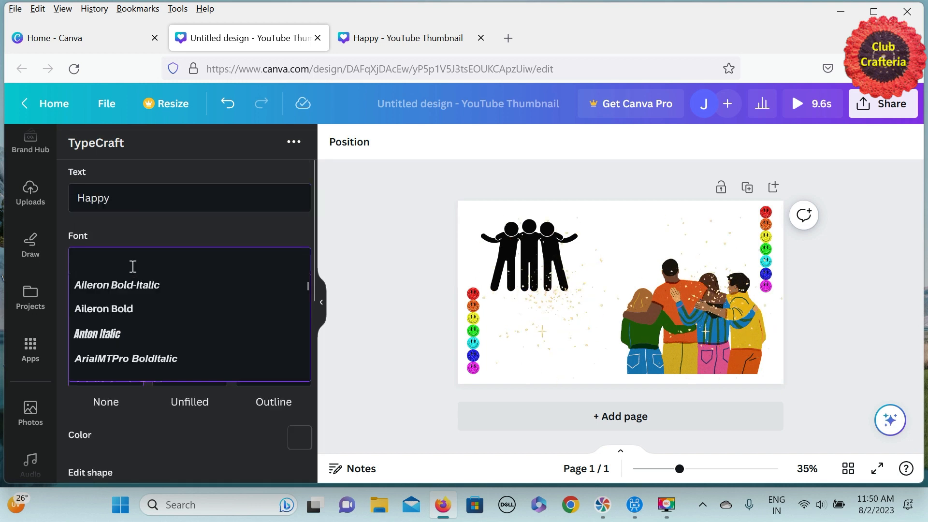
text(b)
click(137, 282)
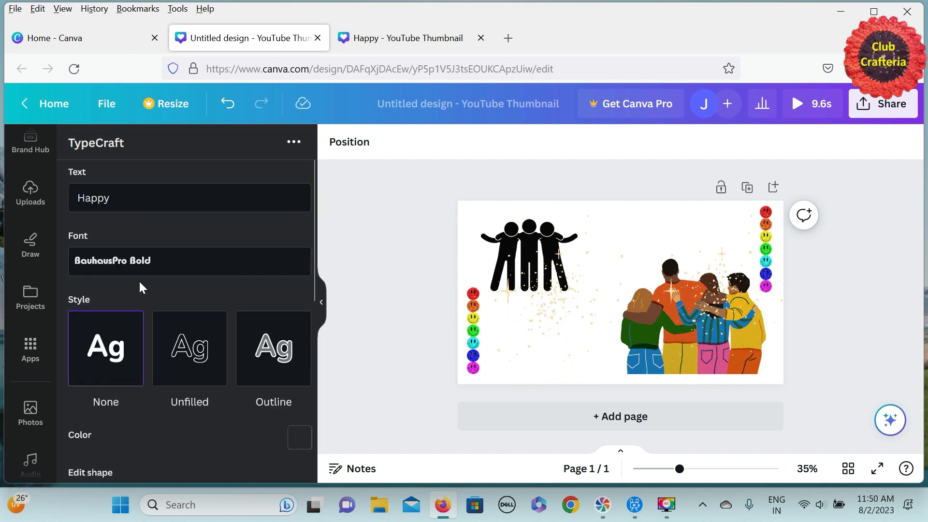
scroll(139, 282, down, 2)
click(266, 246)
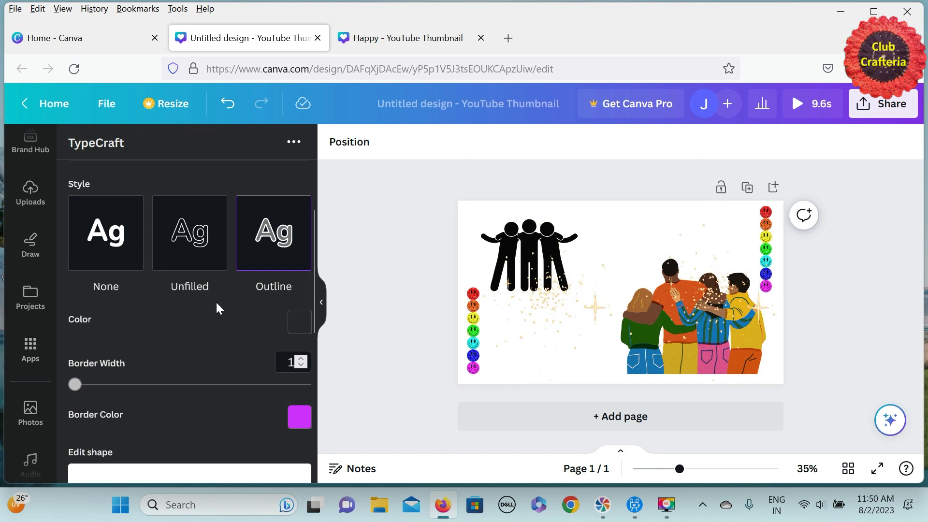
Change the Happy lettering's fill color to golden yellow.
scroll(217, 304, down, 2)
click(300, 223)
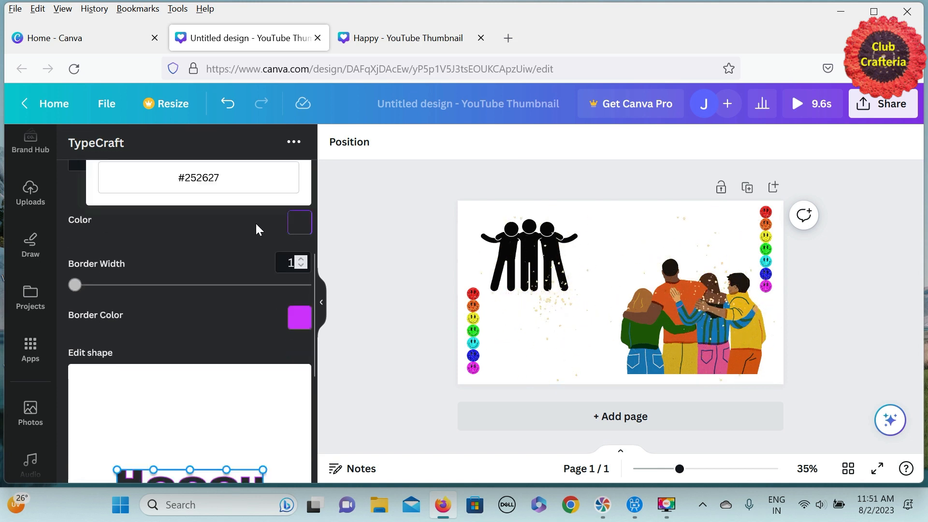
scroll(256, 229, up, 2)
click(132, 251)
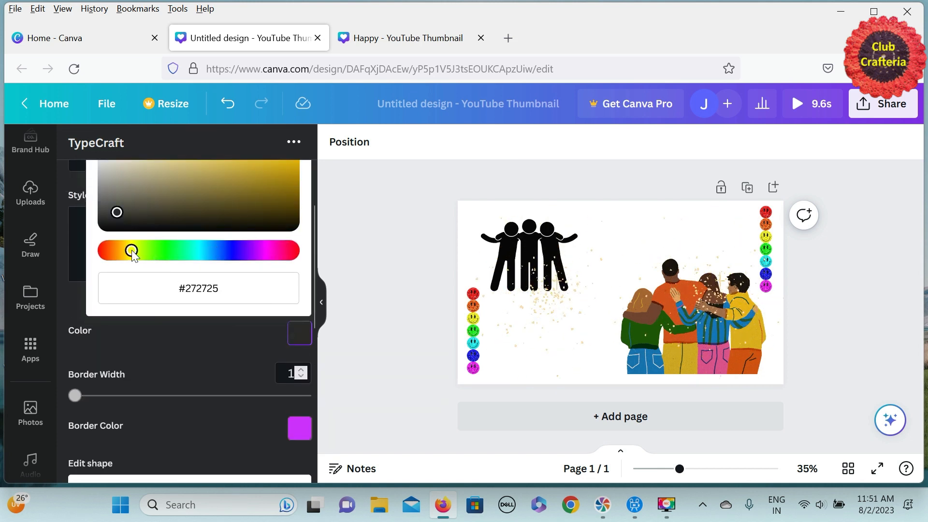
click(278, 211)
Add the Happy lettering to the design and position it above the four hugging friends.
scroll(267, 327, down, 5)
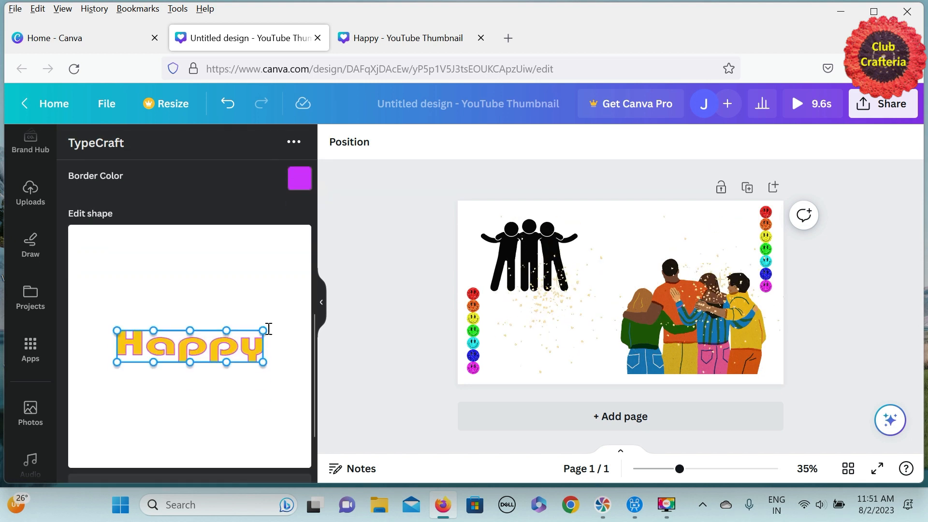
scroll(271, 333, down, 2)
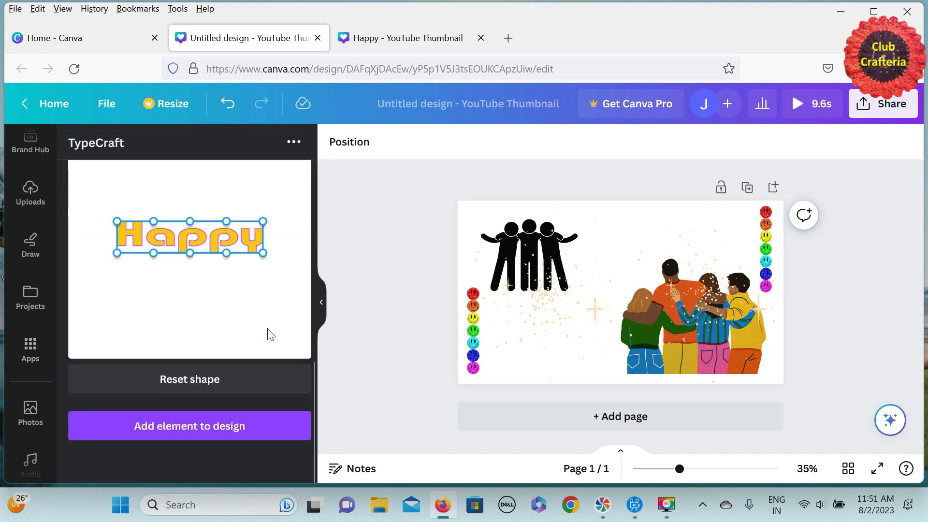
click(206, 441)
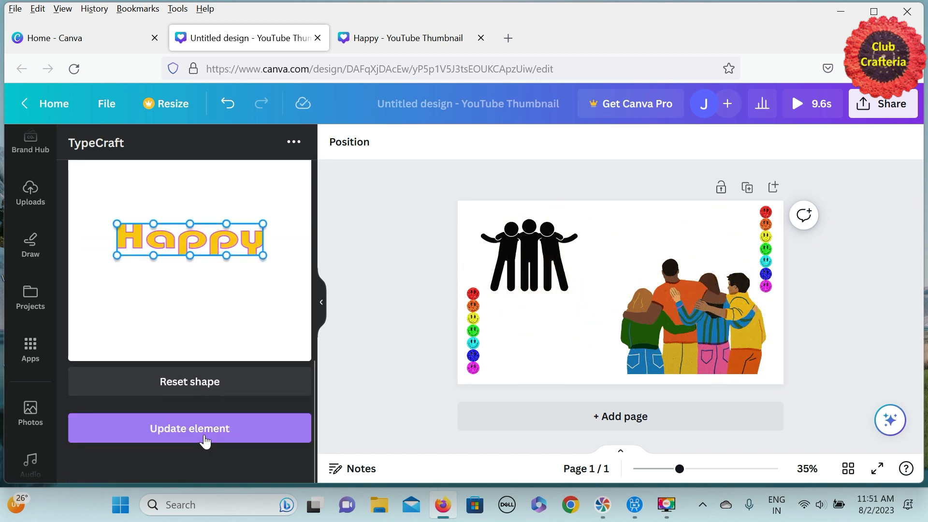
drag(633, 293, 690, 234)
Reshape the Happy lettering with an arched top edge and a raised bottom centre, and update it on the page.
drag(190, 255, 189, 280)
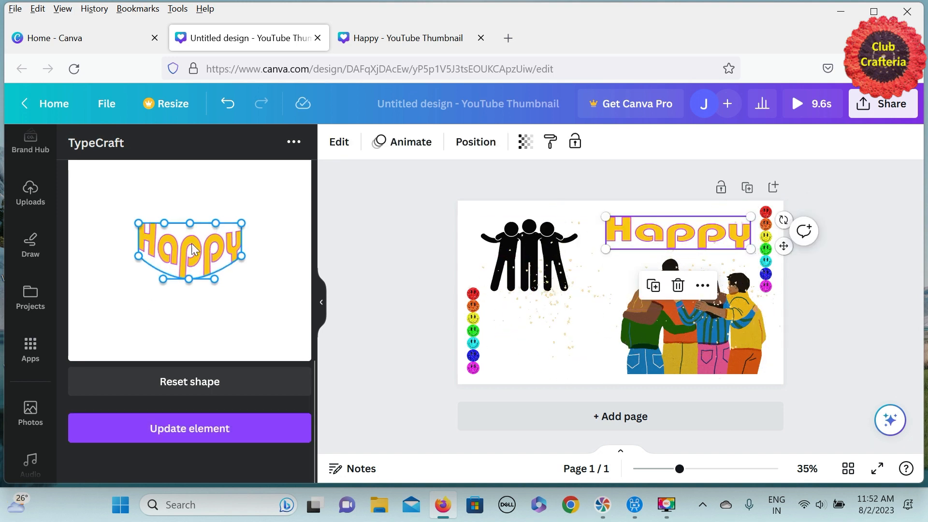
drag(192, 222, 195, 207)
drag(193, 284, 190, 267)
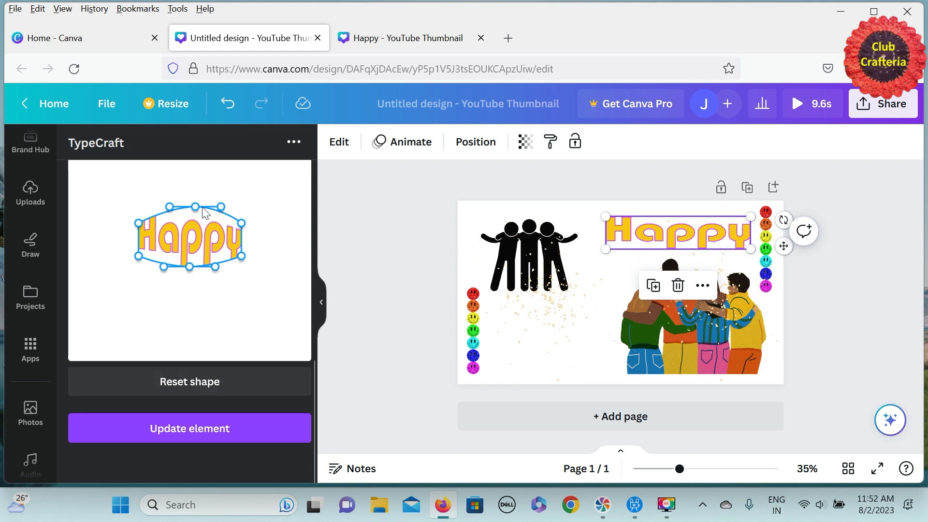
click(202, 433)
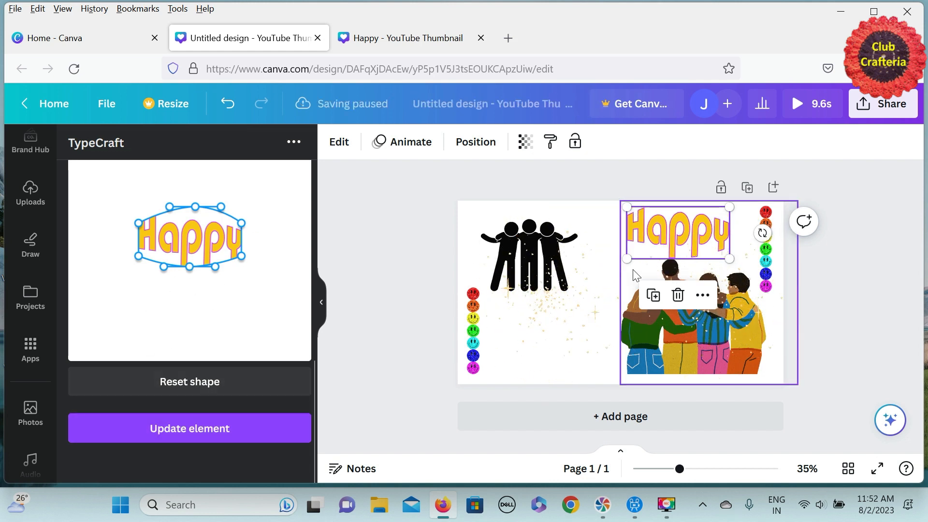
drag(627, 260, 604, 263)
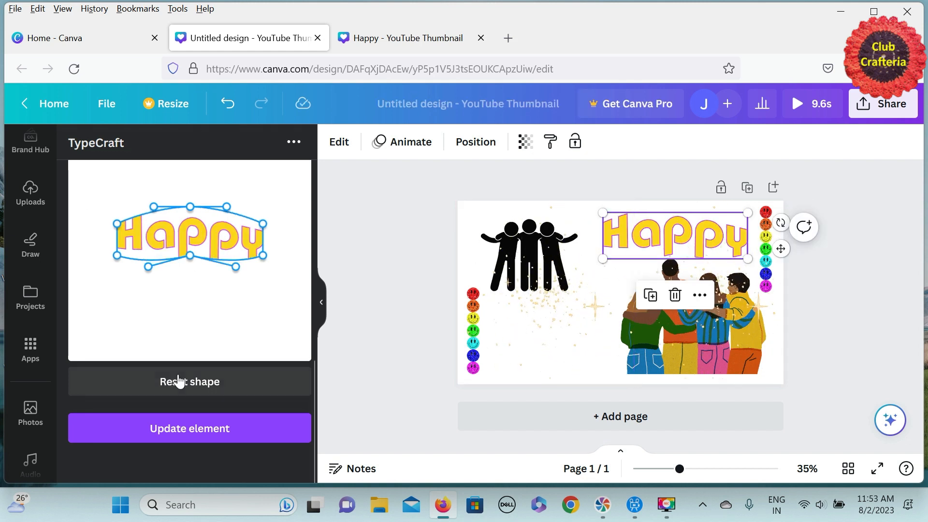
click(203, 432)
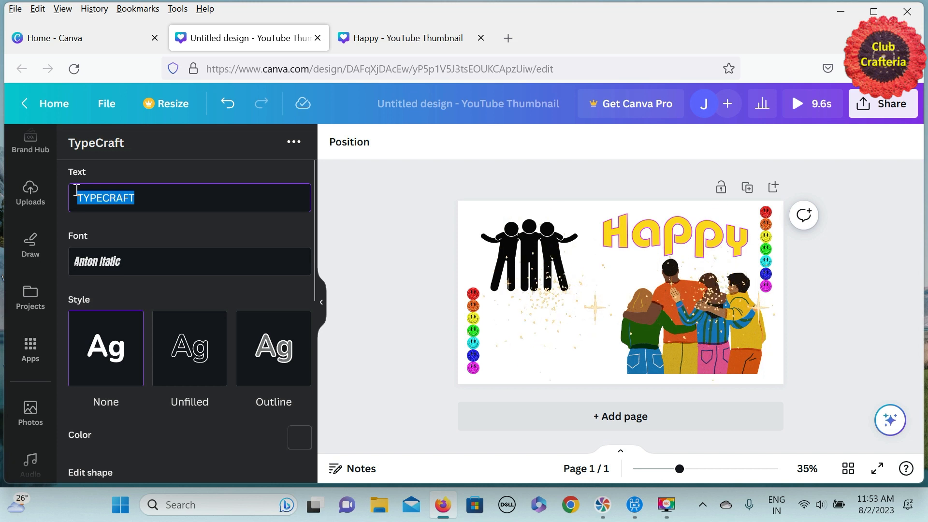
Set up new TypeCraft lettering reading "Friendship Day" in the BauhausPro Bold font with the Outline style.
text(Friend)
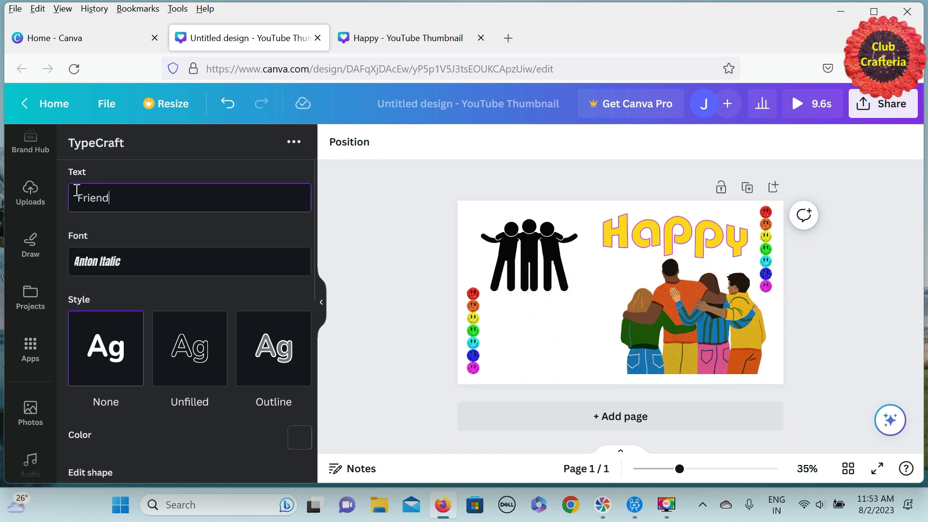
text(ship Day)
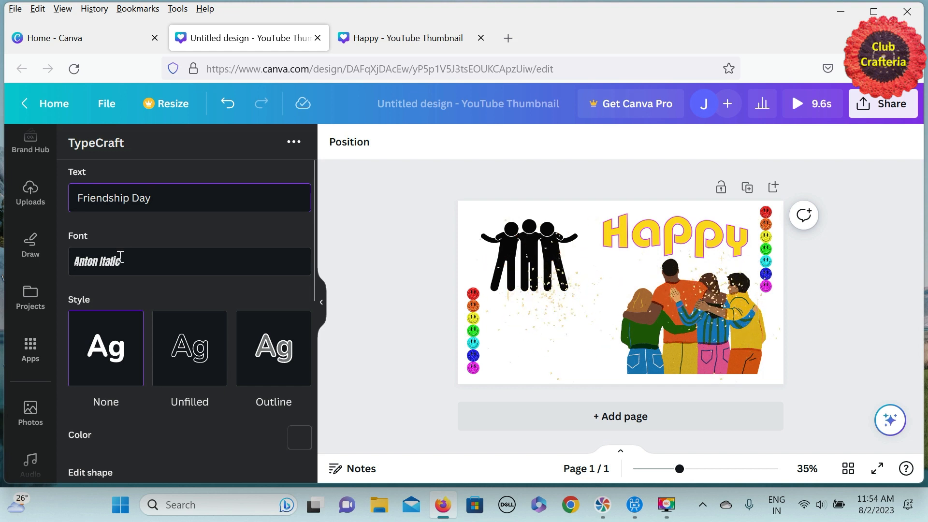
click(120, 257)
text(b)
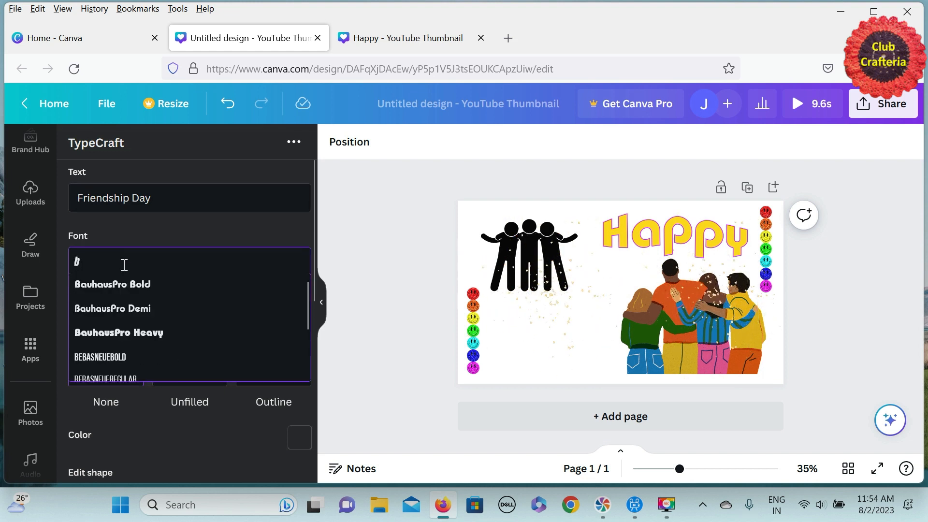
click(129, 283)
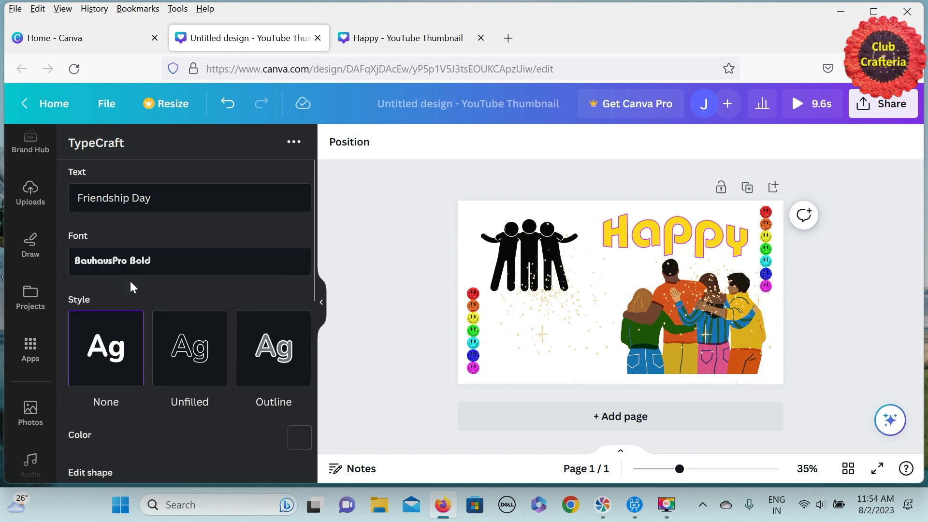
click(284, 347)
Change the Friendship Day lettering's fill color to bright red, #fb1c1c.
scroll(262, 391, down, 3)
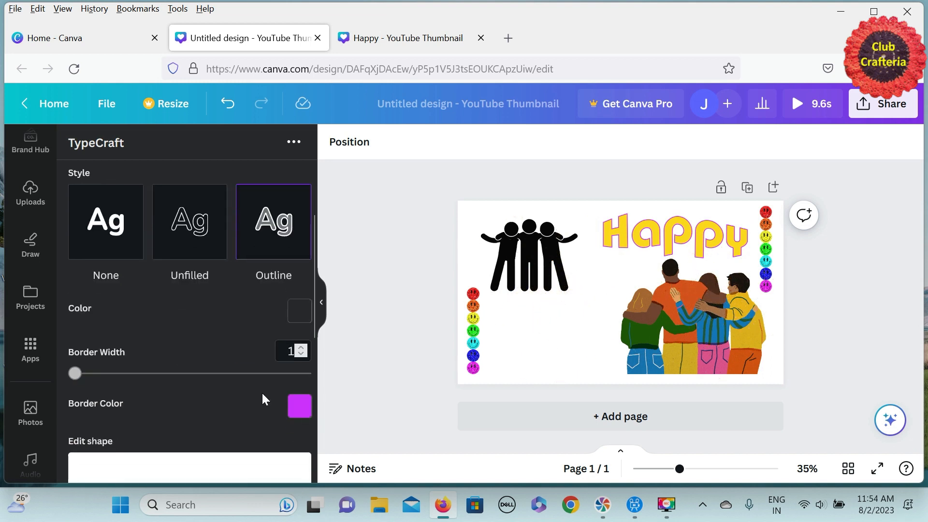
scroll(262, 392, down, 2)
click(298, 220)
scroll(245, 221, up, 3)
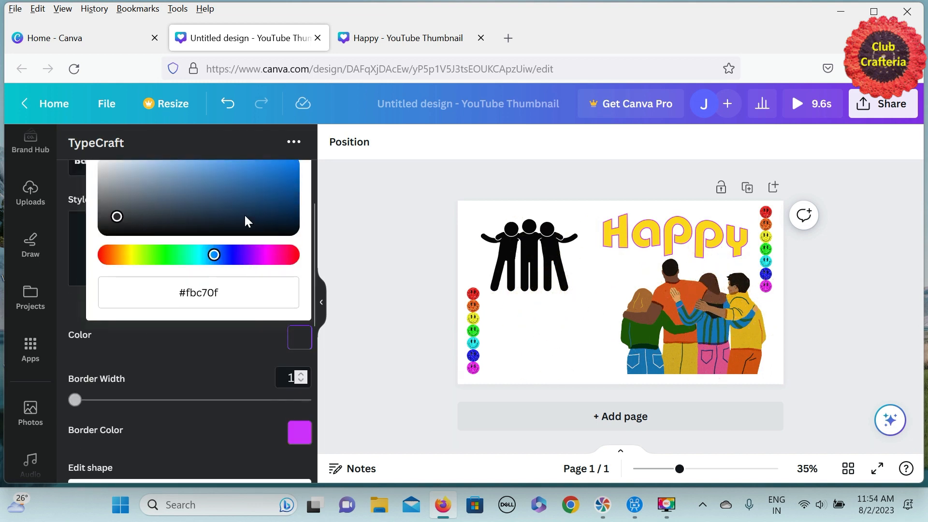
click(104, 253)
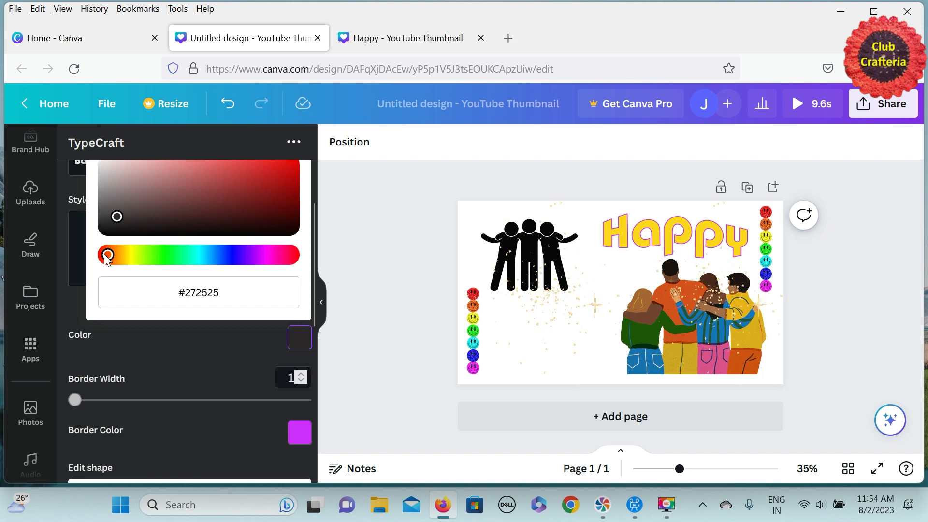
click(269, 165)
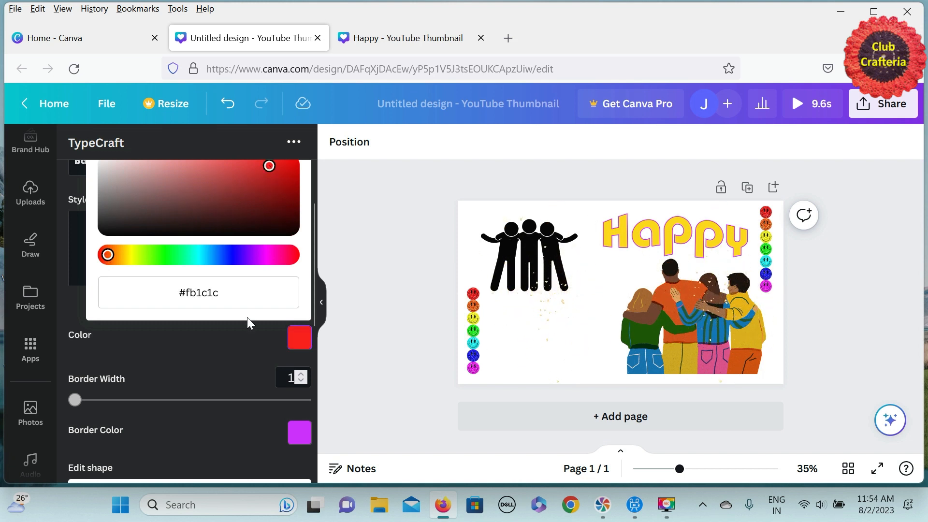
Reshape the Friendship Day lettering by pulling both bottom corners outward and down so its lower edge arches.
scroll(249, 320, down, 4)
scroll(249, 320, down, 2)
drag(115, 341, 108, 349)
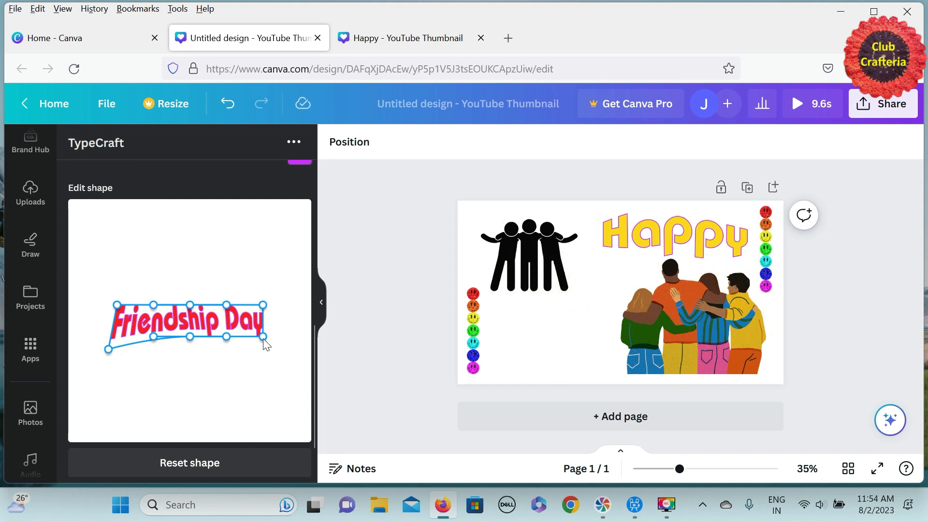
drag(264, 339, 277, 356)
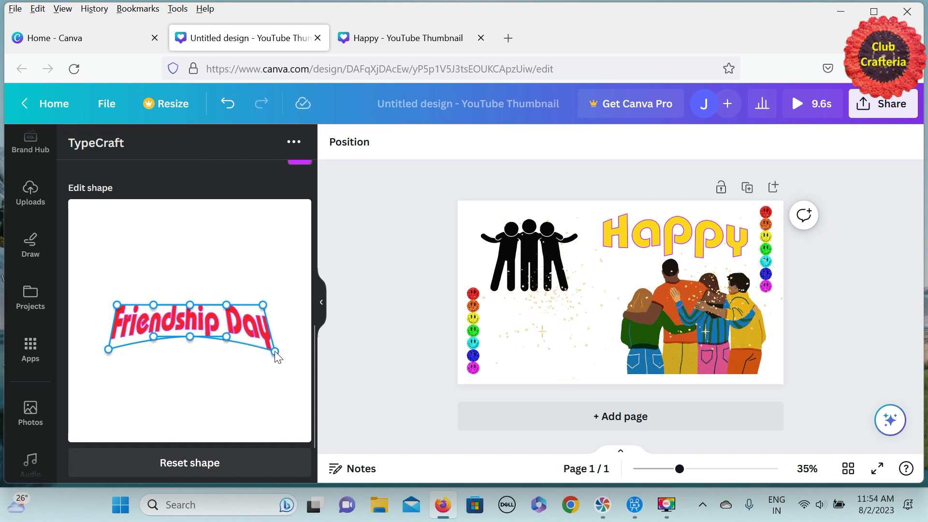
Add the Friendship Day lettering to the design, make it slightly smaller and place it below the three black figures.
scroll(208, 417, down, 1)
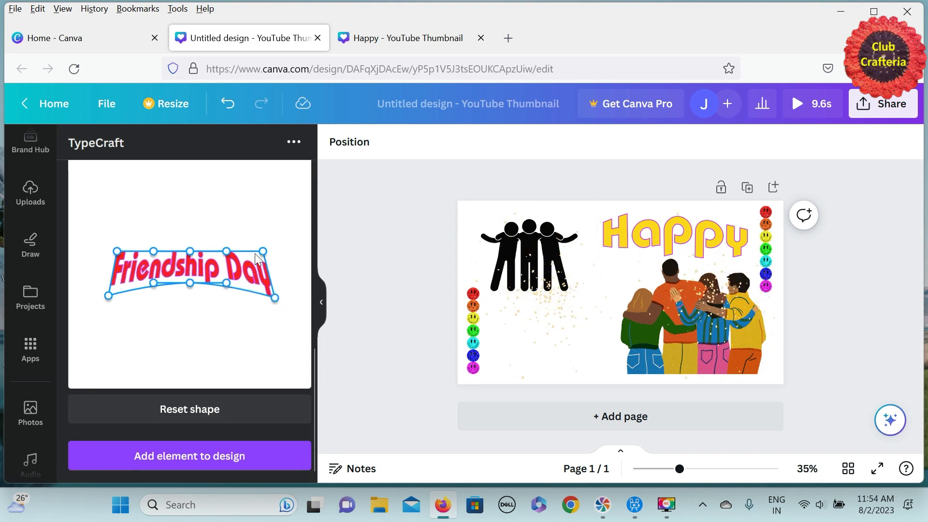
click(186, 470)
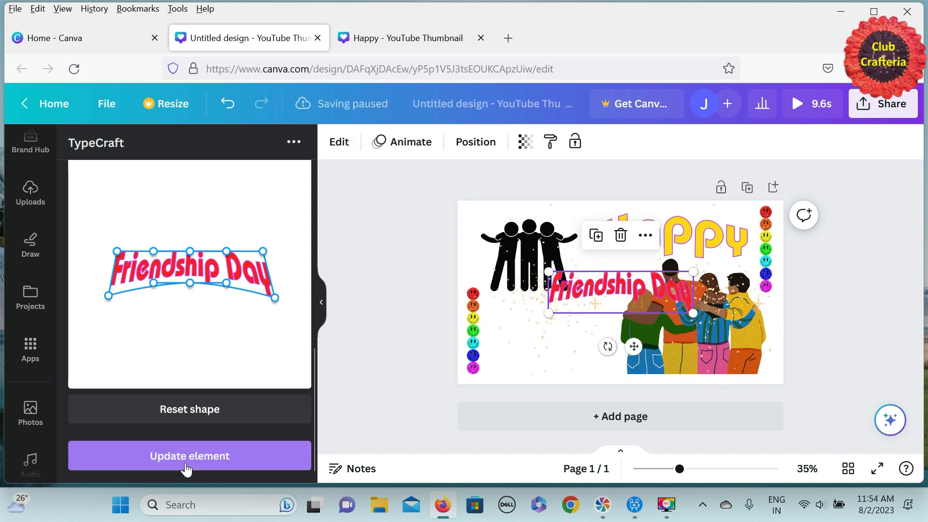
drag(623, 294, 555, 334)
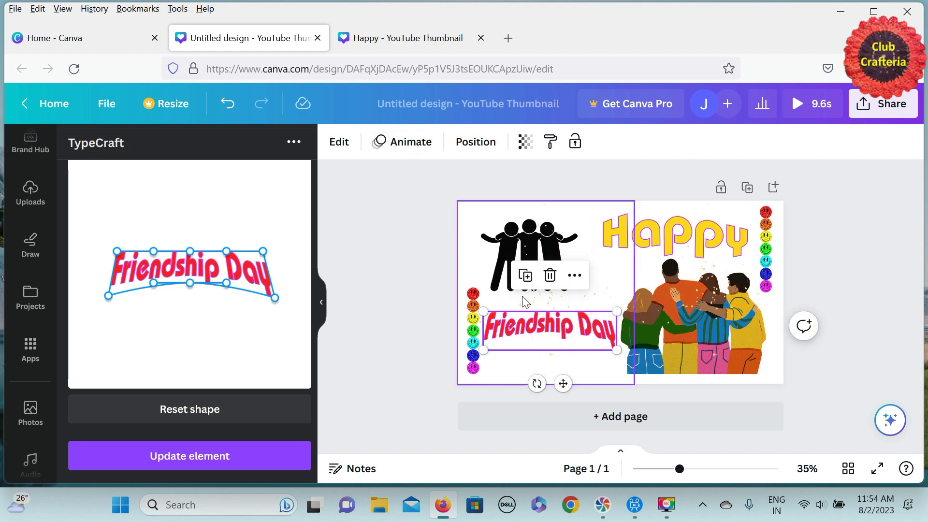
Create a custom movement-path animation for the Friendship Day lettering, keeping the Original movement style.
click(412, 144)
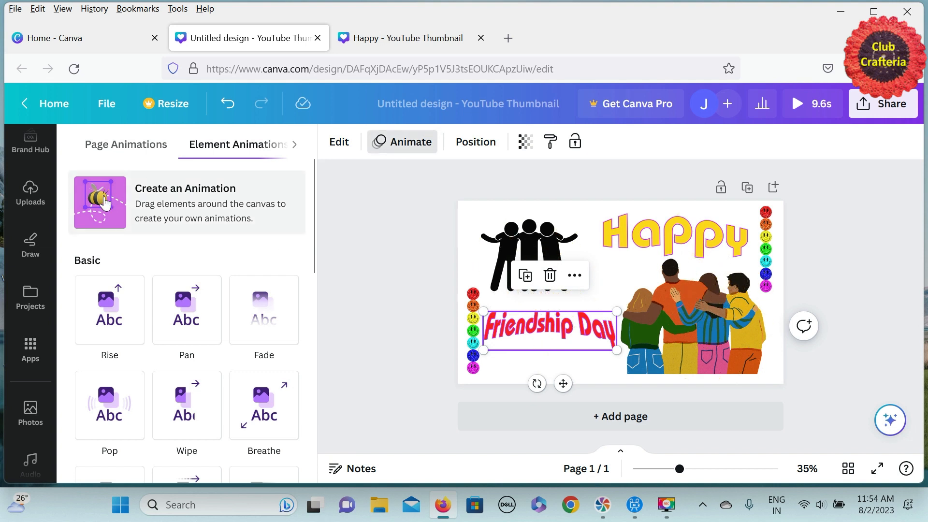
click(106, 203)
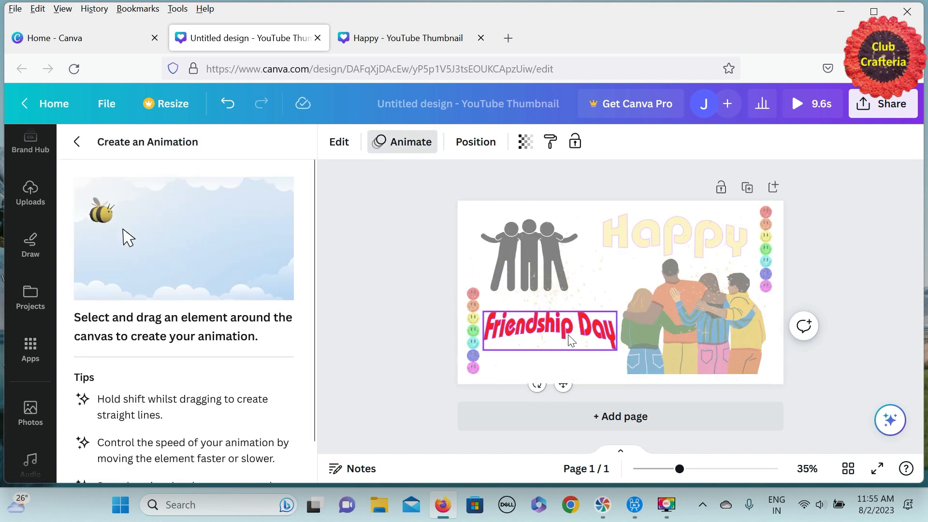
drag(541, 340, 556, 343)
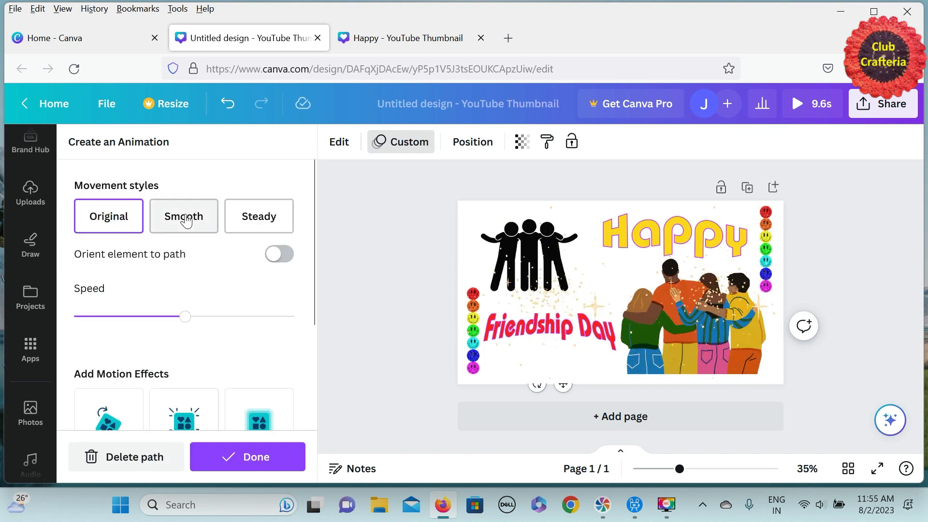
click(260, 465)
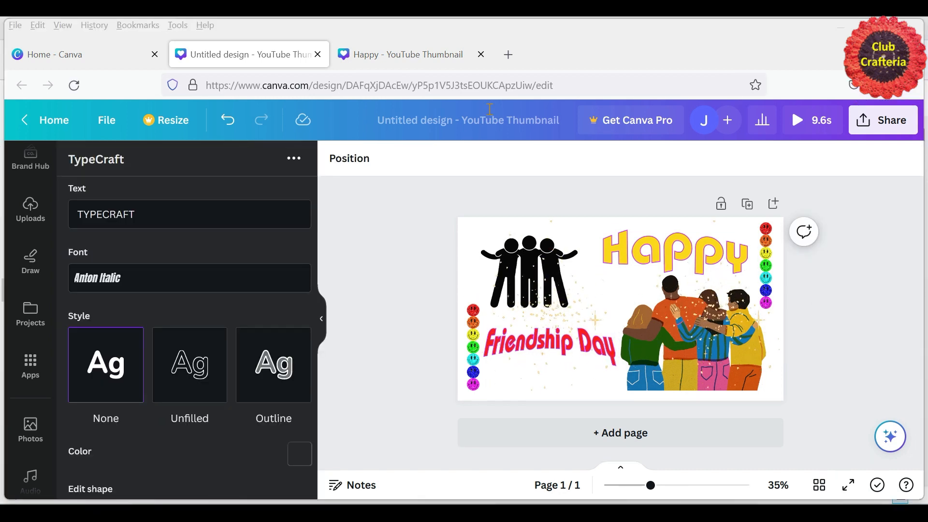
Rename the design "demo" and download it as a GIF.
click(493, 121)
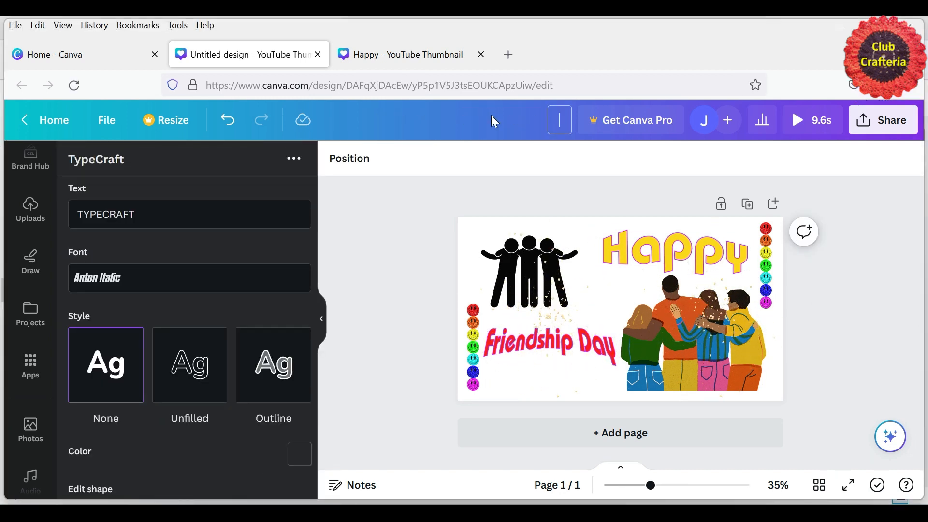
click(887, 124)
scroll(812, 297, down, 3)
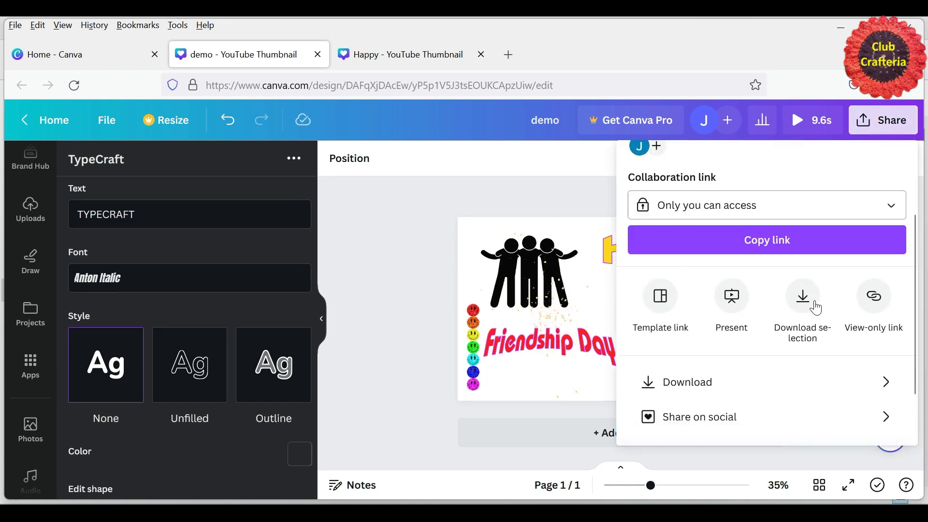
click(708, 386)
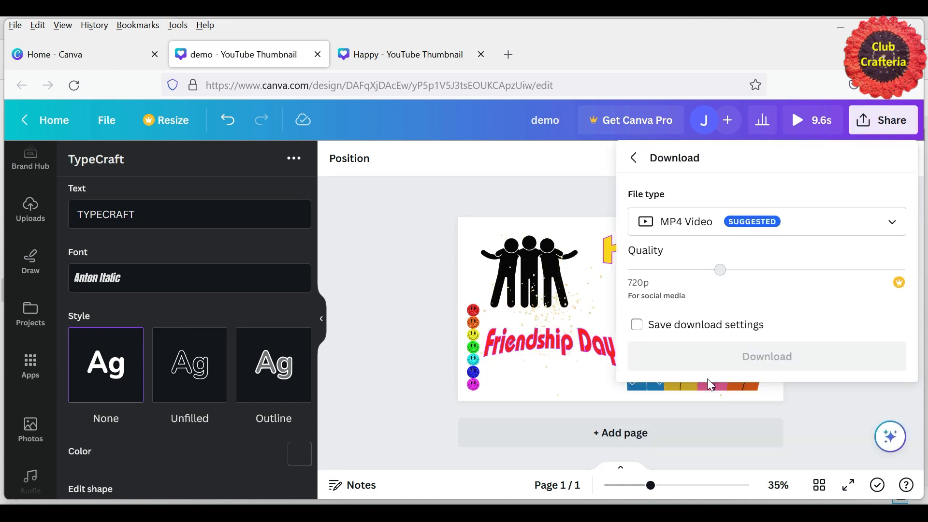
click(701, 223)
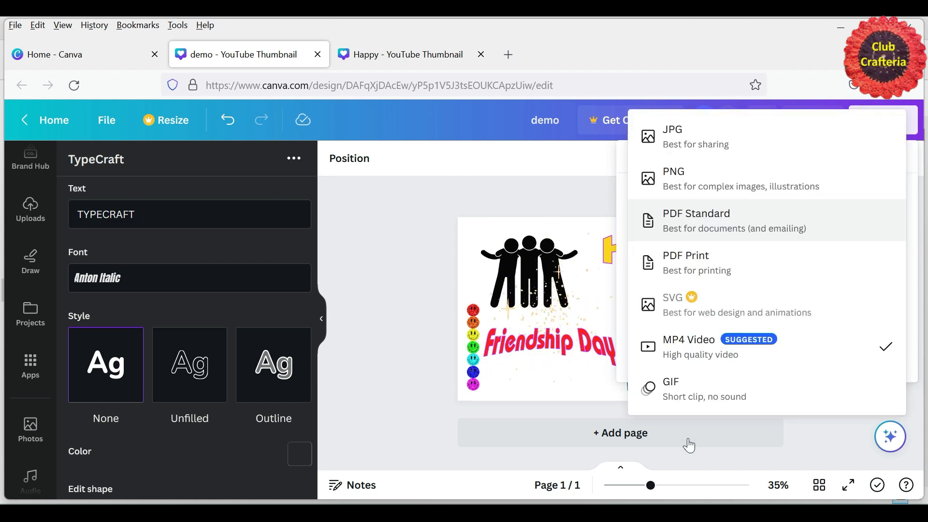
click(688, 391)
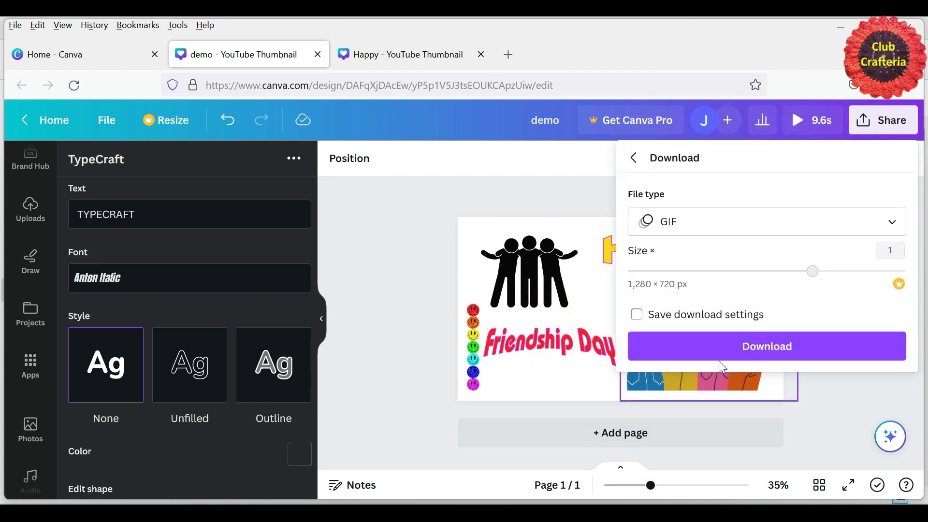
click(762, 355)
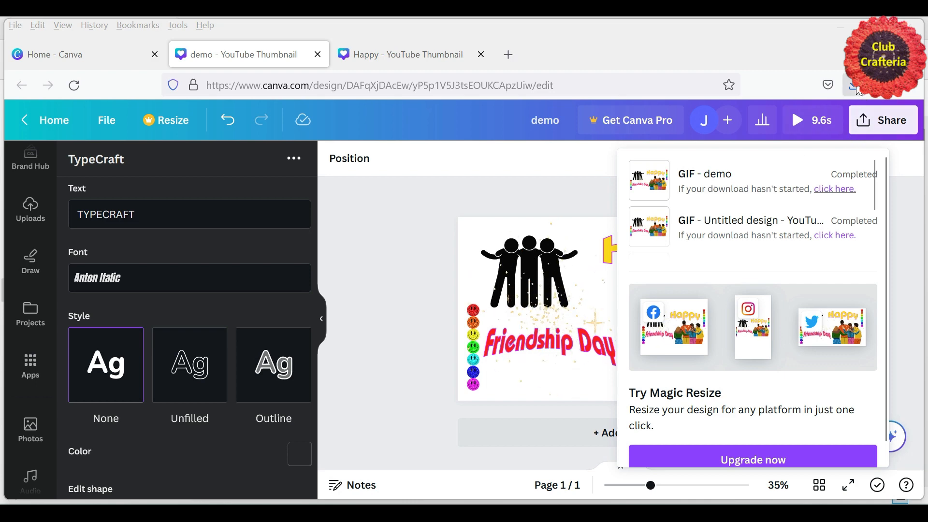
Open the downloaded demo.gif in the image viewer to check the animated result.
click(855, 87)
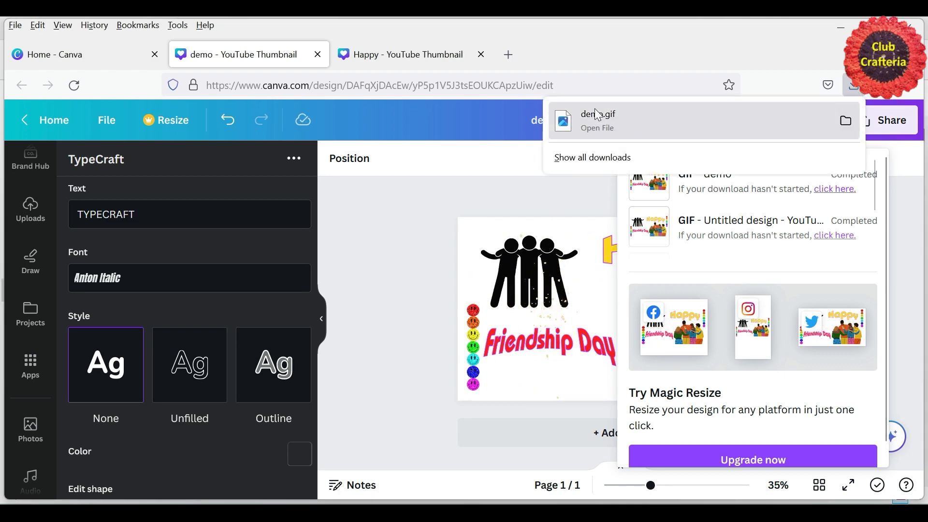
click(598, 125)
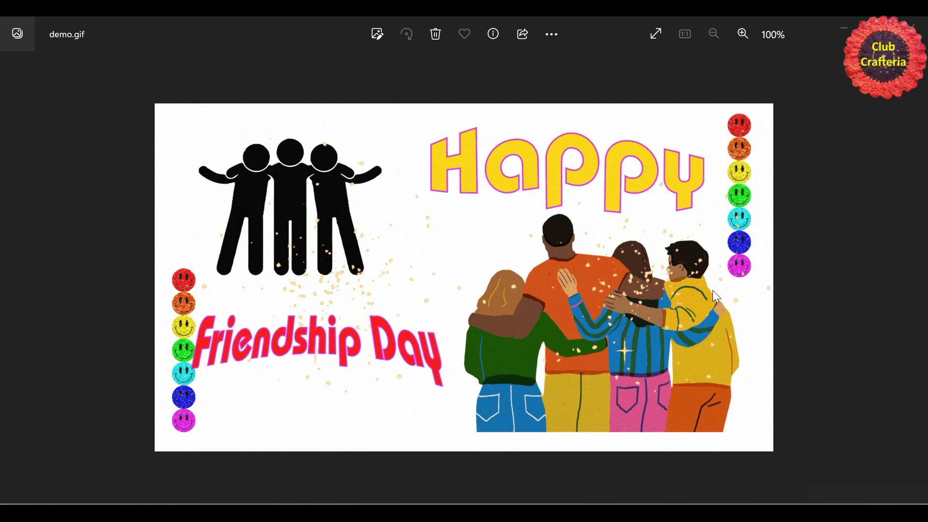